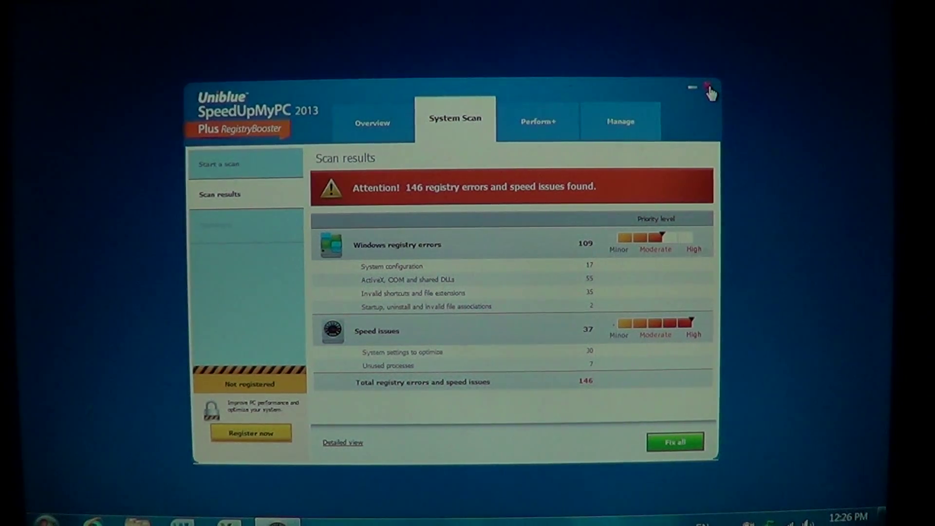
Close SpeedUpMyPC 2013 after its scan reports 146 registry errors and speed issues
{"action": "left_click", "coordinate": [712, 90]}
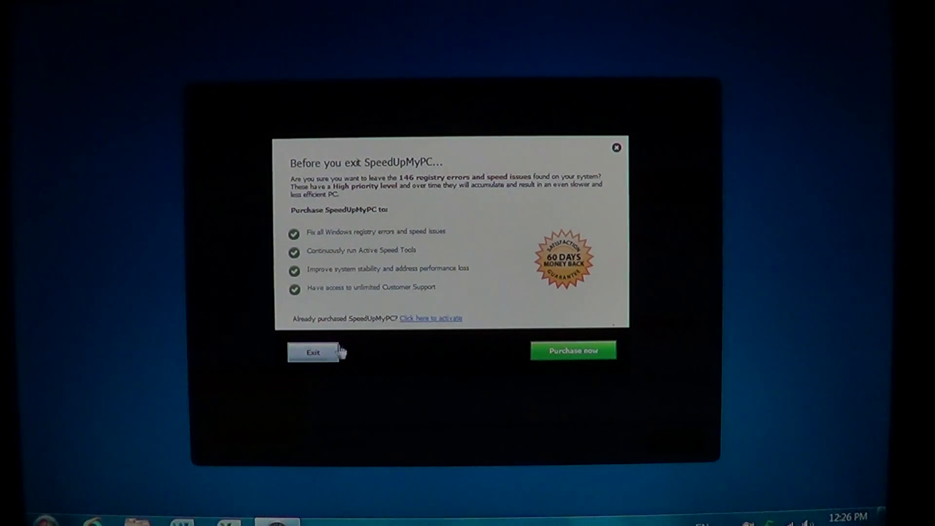
Choose Exit in the 'Before you exit SpeedUpMyPC' prompt, declining the purchase
{"action": "left_click", "coordinate": [313, 352]}
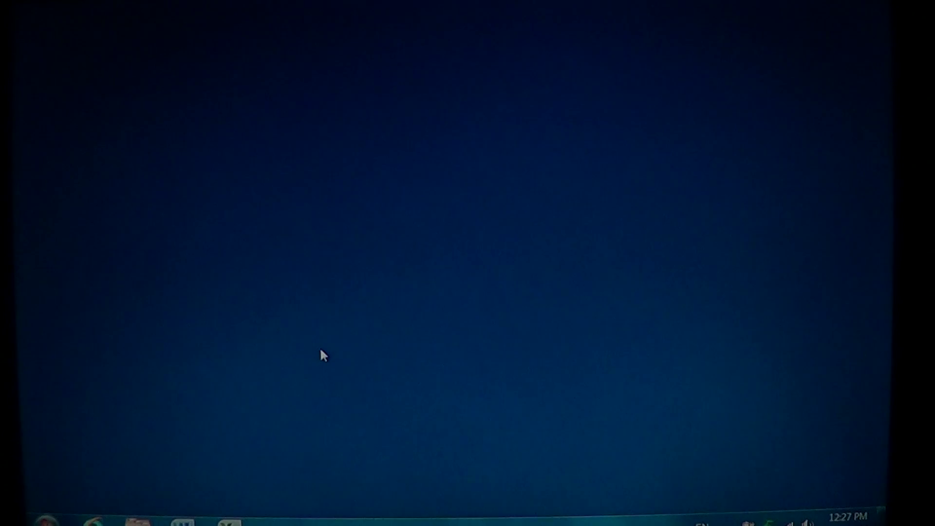
Show Control Panel as large icons, open Programs and Features, and select SpeedUpMyPC
{"action": "left_click", "coordinate": [43, 520]}
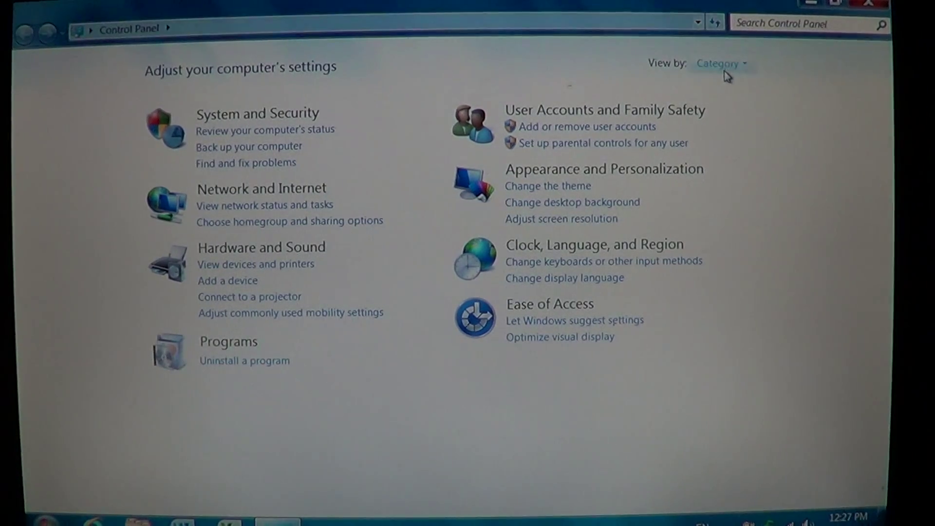
{"action": "left_click", "coordinate": [722, 63]}
{"action": "left_click", "coordinate": [732, 110]}
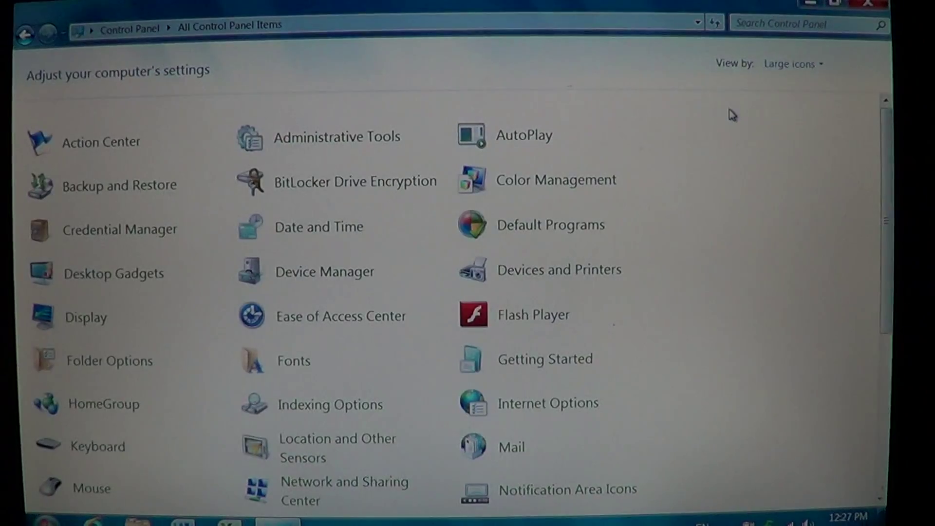
{"action": "scroll", "coordinate": [882, 431], "scroll_direction": "down", "scroll_amount": 7}
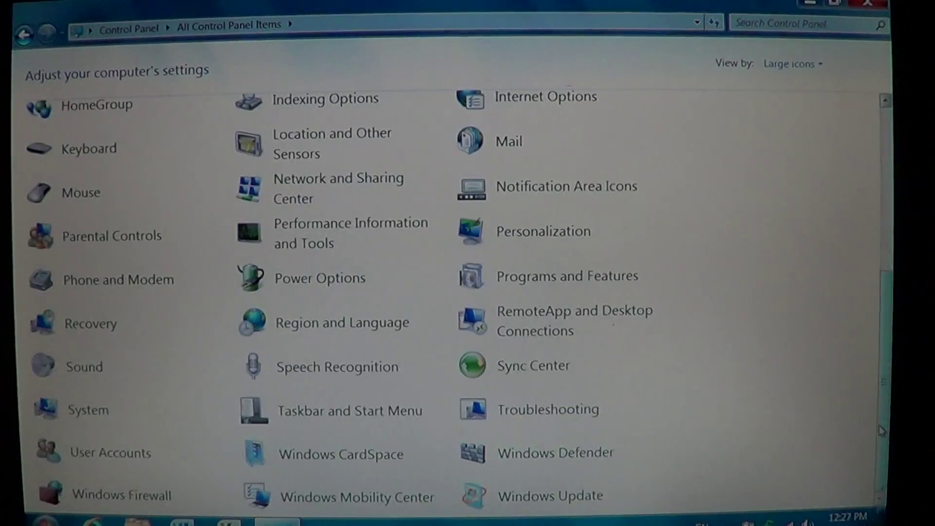
{"action": "left_click", "coordinate": [579, 281]}
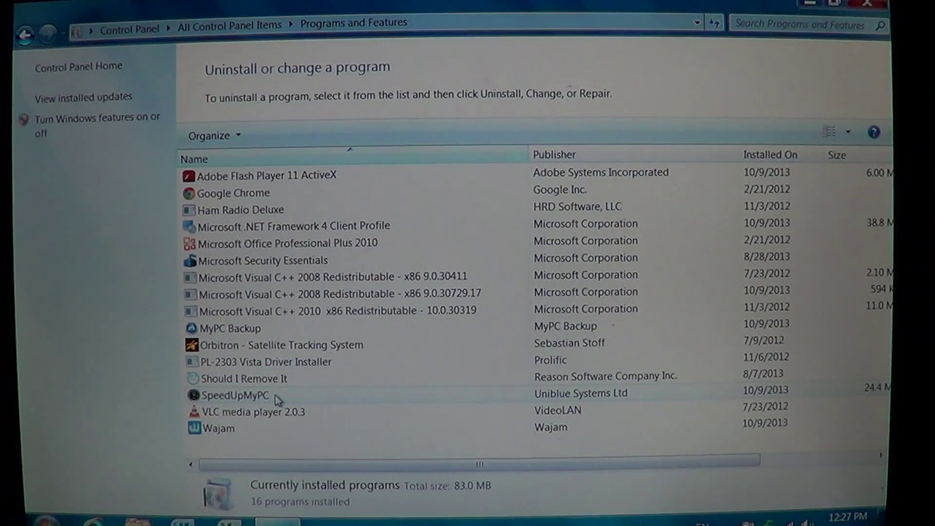
{"action": "left_click", "coordinate": [277, 399]}
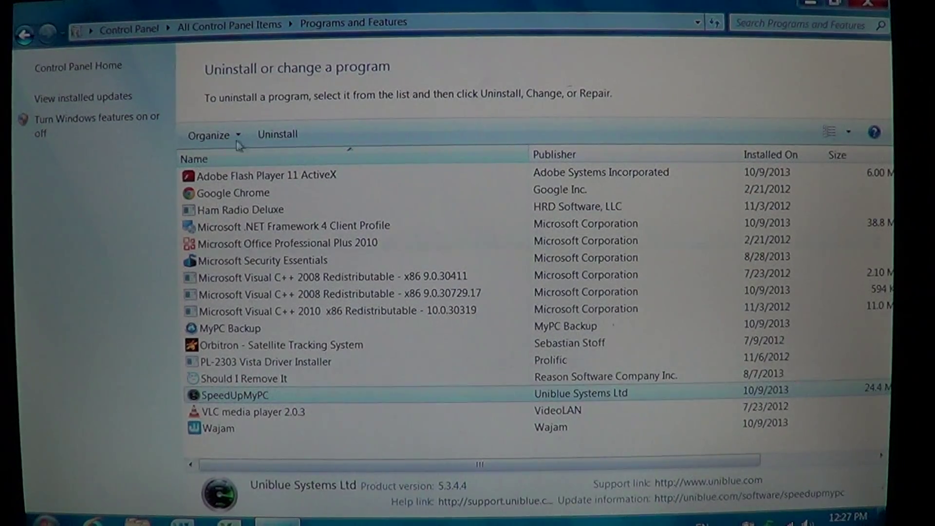
Uninstall SpeedUpMyPC with its data and settings, confirm both prompts, and close Control Panel
{"action": "left_click", "coordinate": [278, 135]}
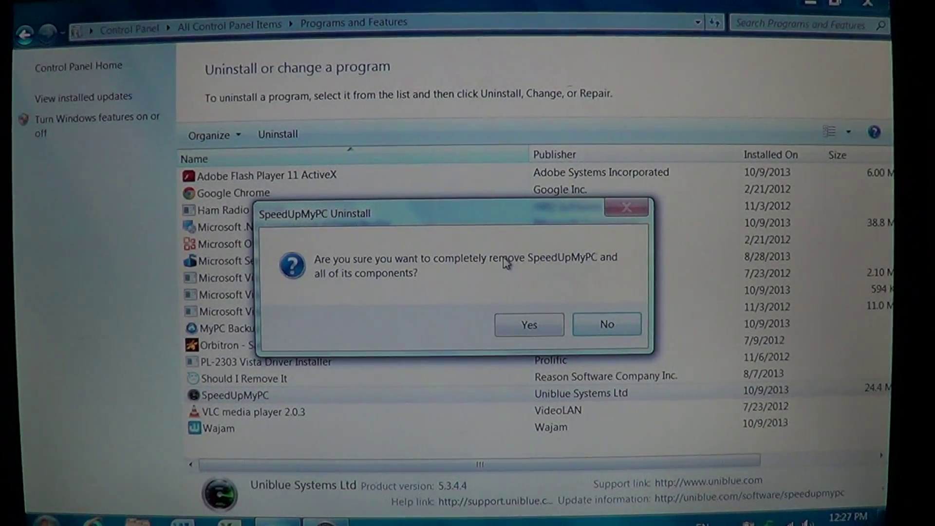
{"action": "left_click", "coordinate": [541, 332]}
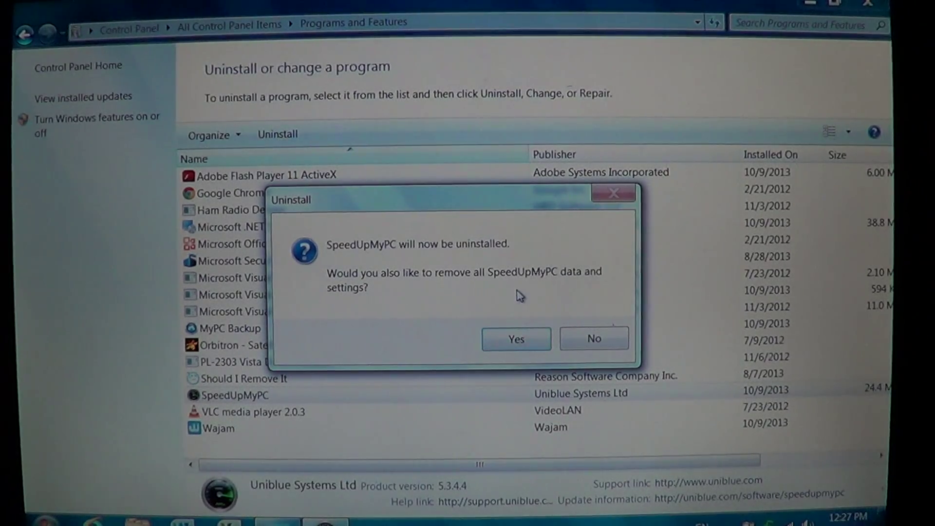
{"action": "left_click", "coordinate": [519, 342]}
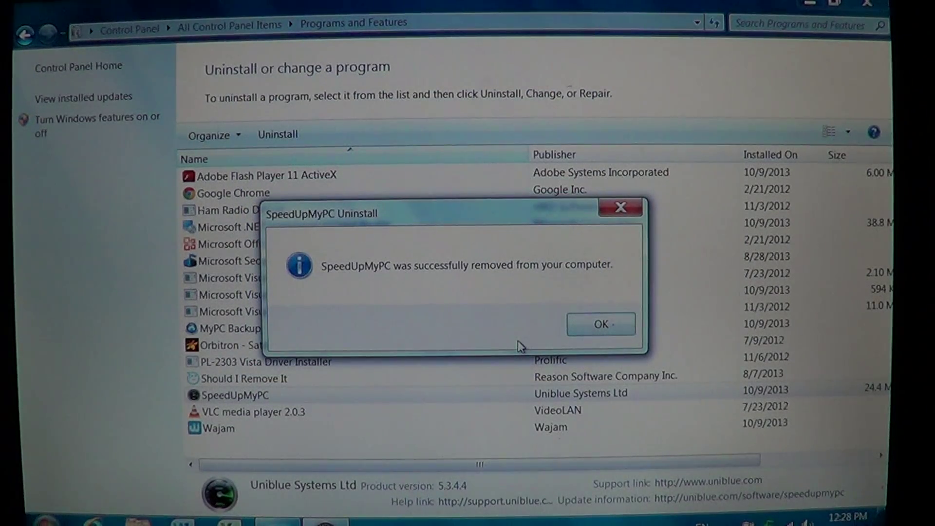
{"action": "left_click", "coordinate": [601, 324]}
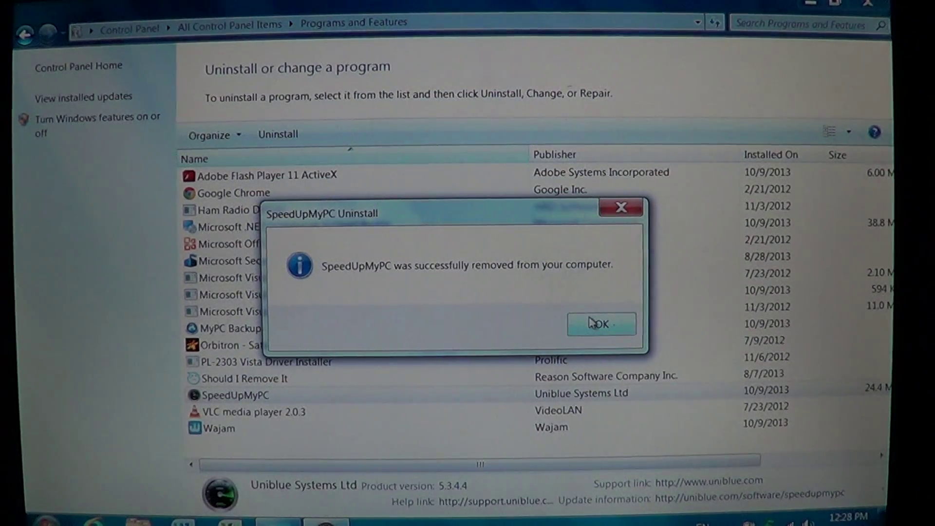
{"action": "left_click", "coordinate": [868, 3]}
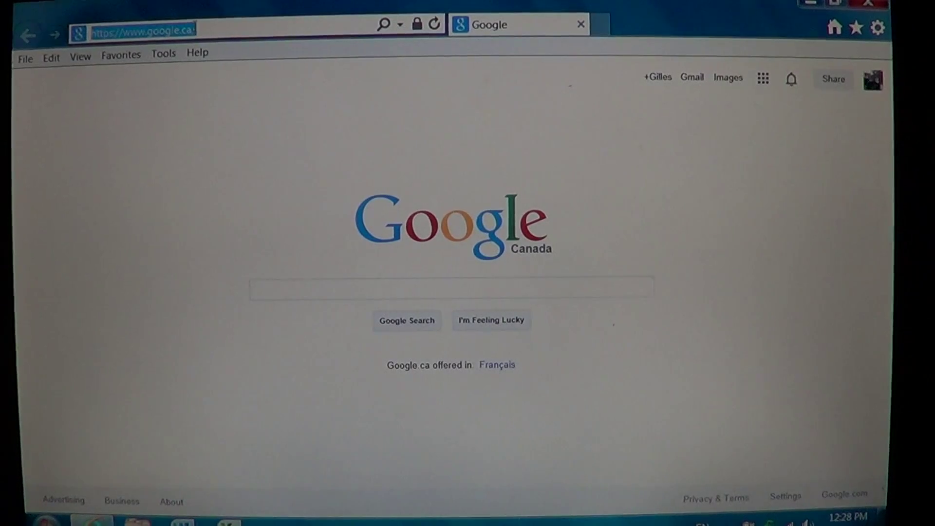
{"action": "type", "text": "www"}
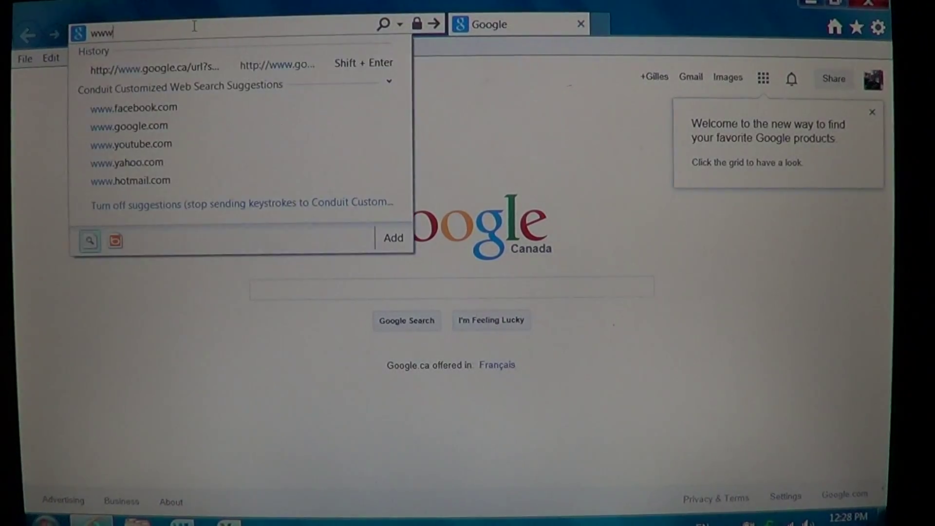
{"action": "type", "text": ".malwarebytes.org/"}
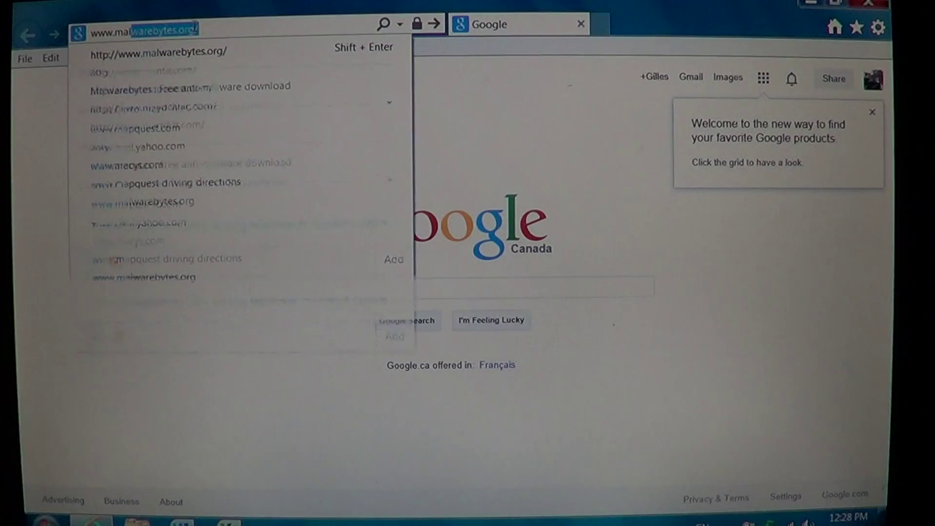
{"action": "key", "text": "Return"}
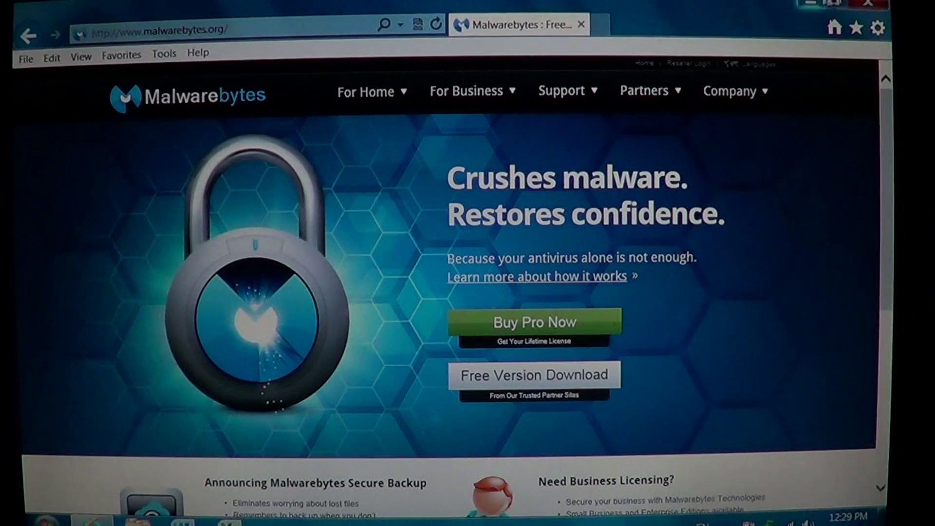
Close the Internet Explorer window showing the Malwarebytes homepage
{"action": "left_click", "coordinate": [869, 5]}
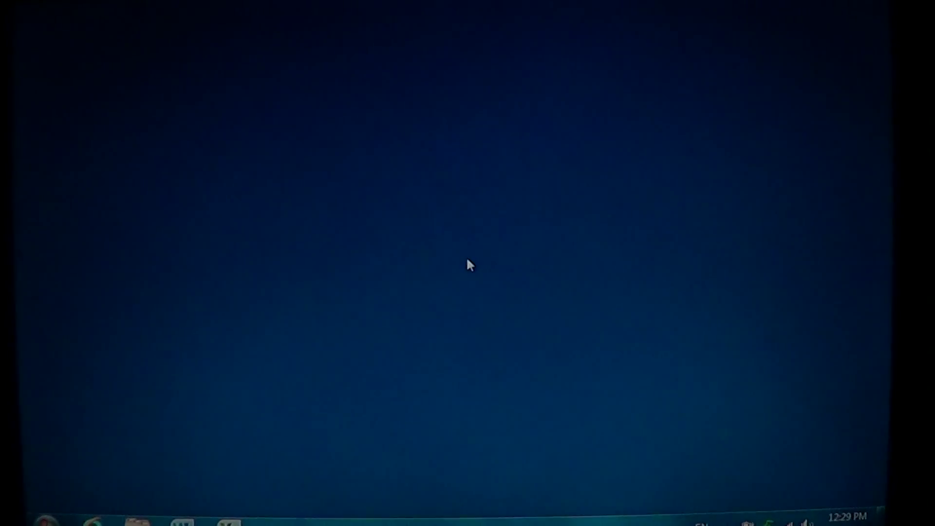